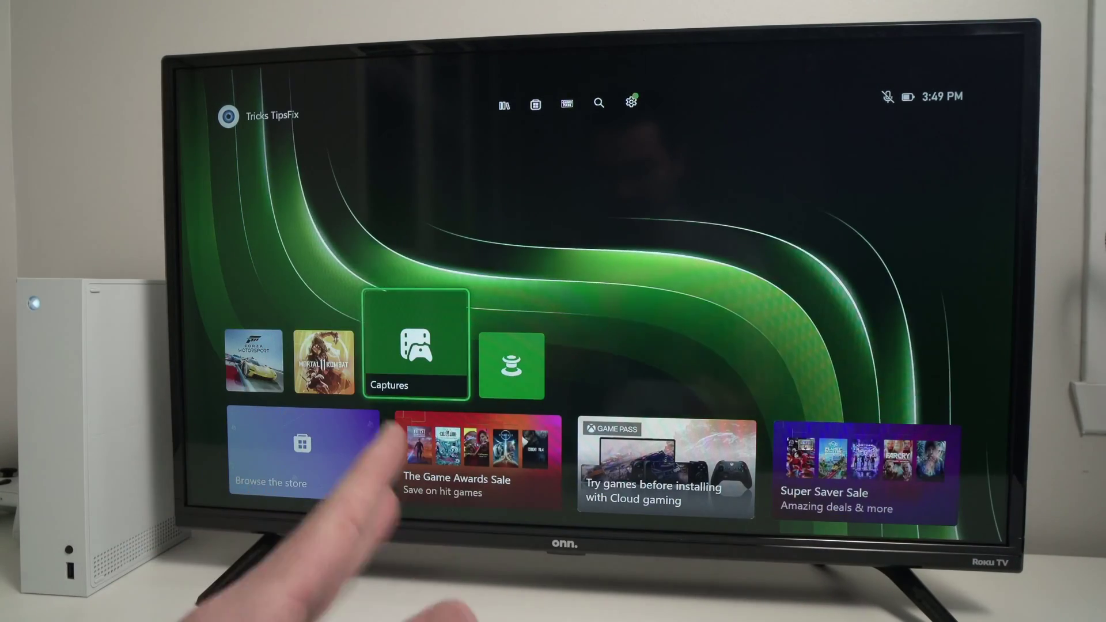
# From the guide's Profile & system section, launch Settings on the General page.
pyautogui.press('super')
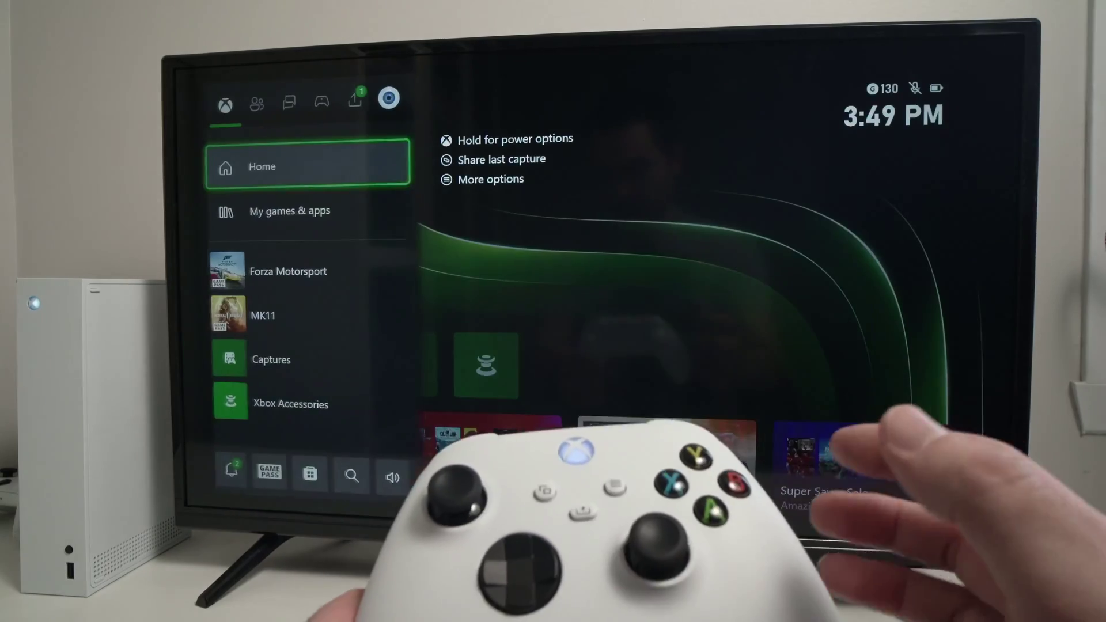
pyautogui.press('Right')
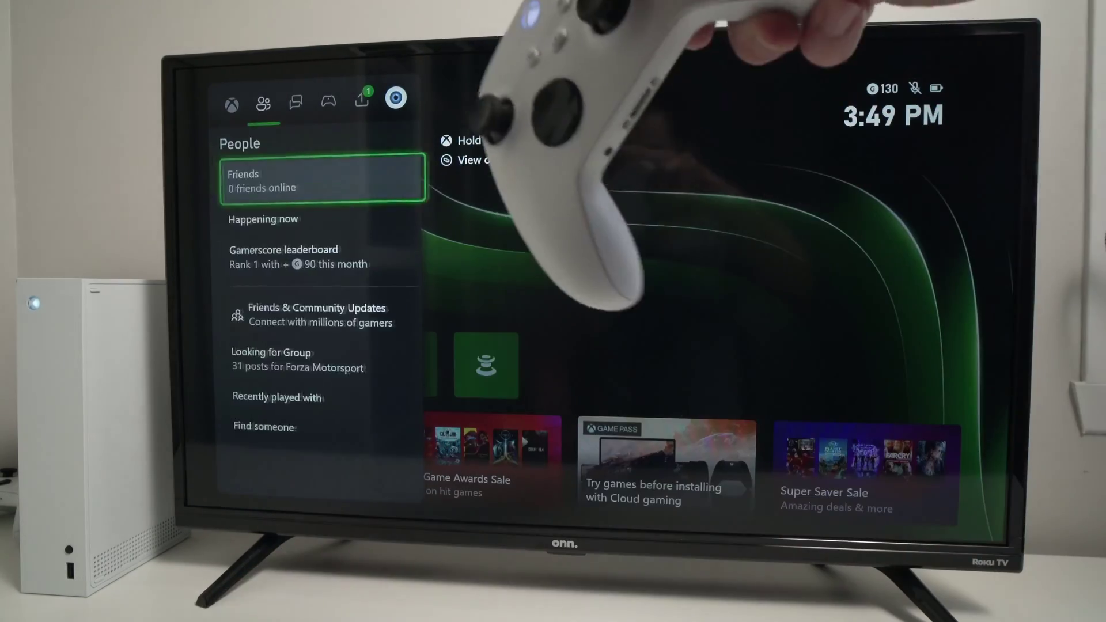
pyautogui.press('Right')
pyautogui.press('Right')
pyautogui.press('Right')
pyautogui.press('Right')
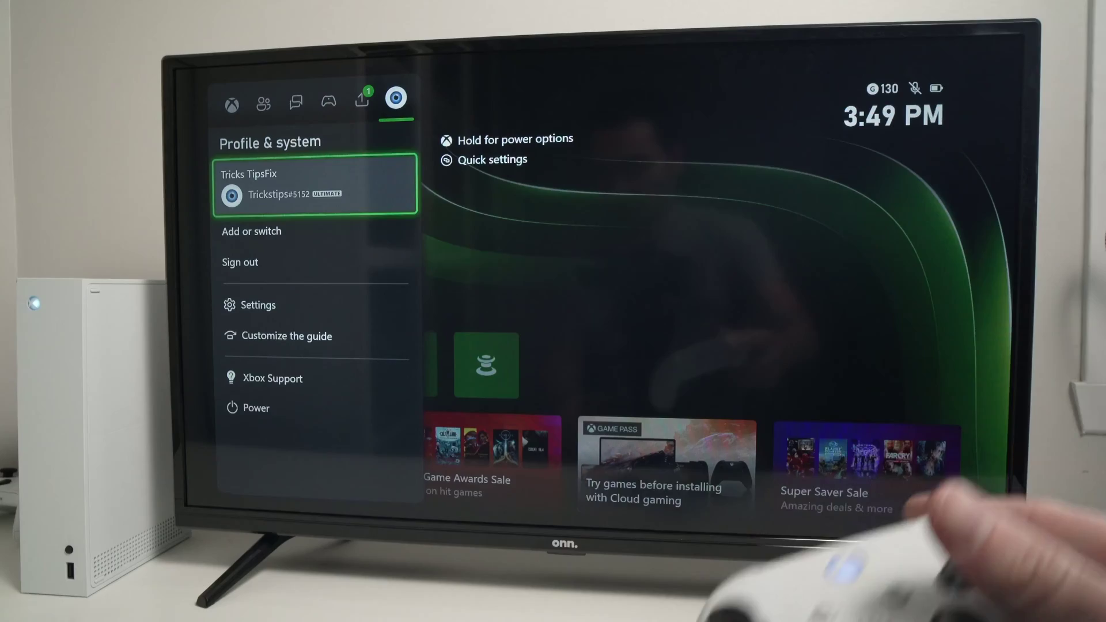
pyautogui.press('Down')
pyautogui.press('Down')
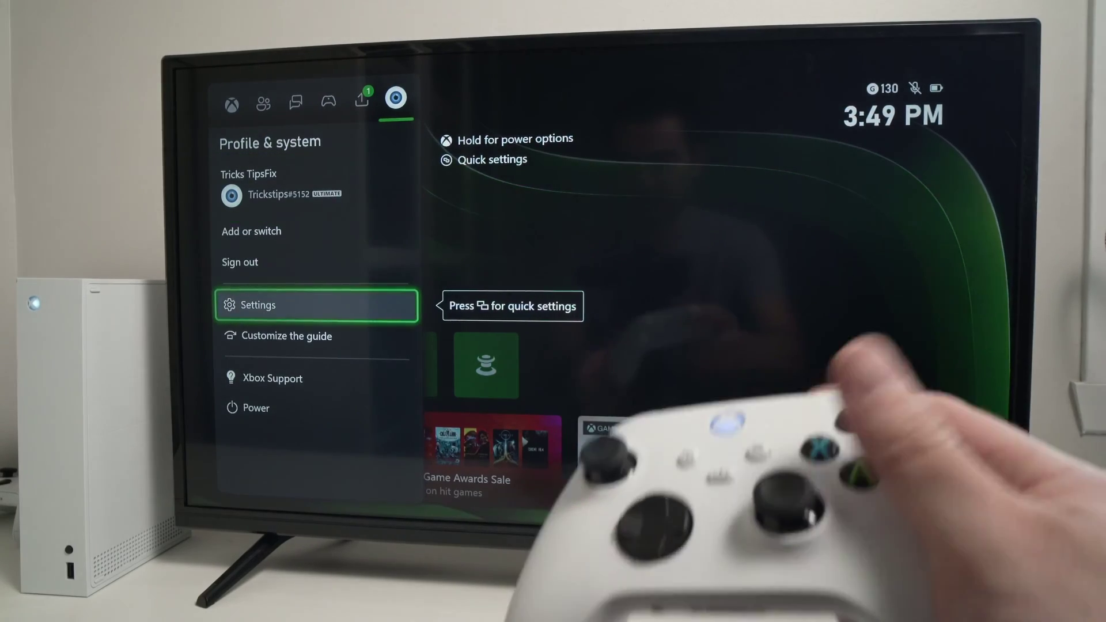
pyautogui.press('Return')
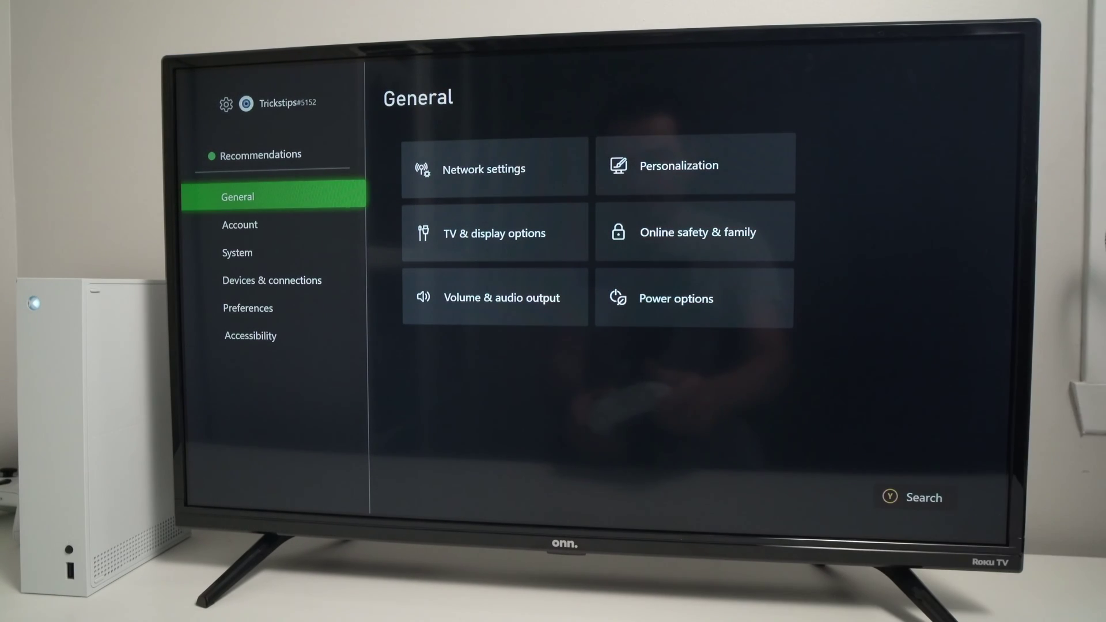
# Under Personalization, make this console the home Xbox via My home Xbox.
pyautogui.press('Right')
pyautogui.press('Return')
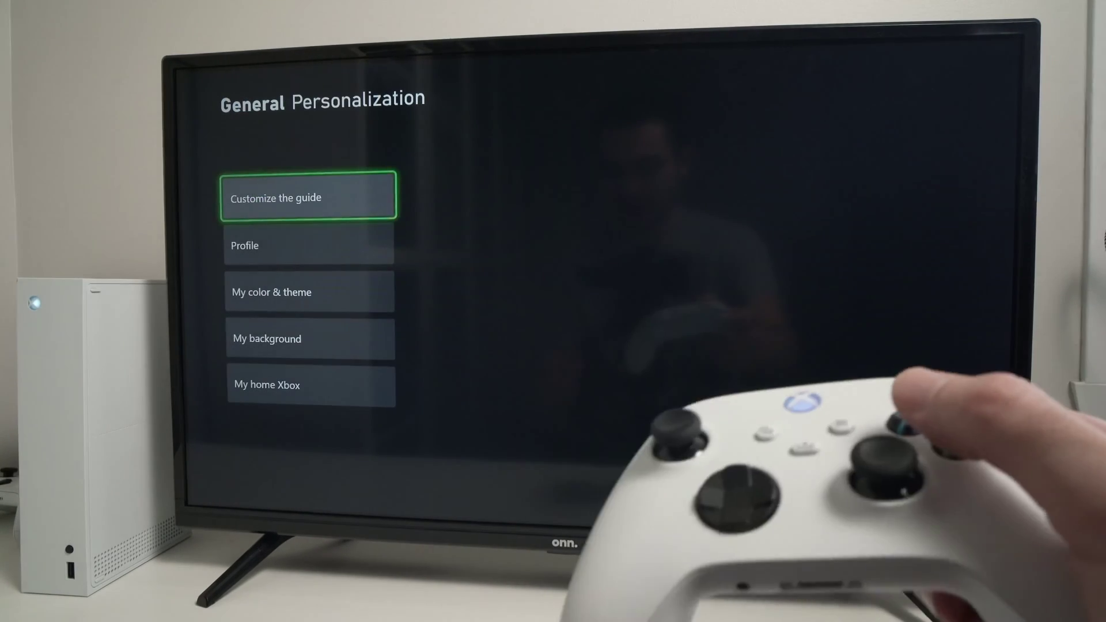
pyautogui.press('Down')
pyautogui.press('Down')
pyautogui.press('Down')
pyautogui.press('Down')
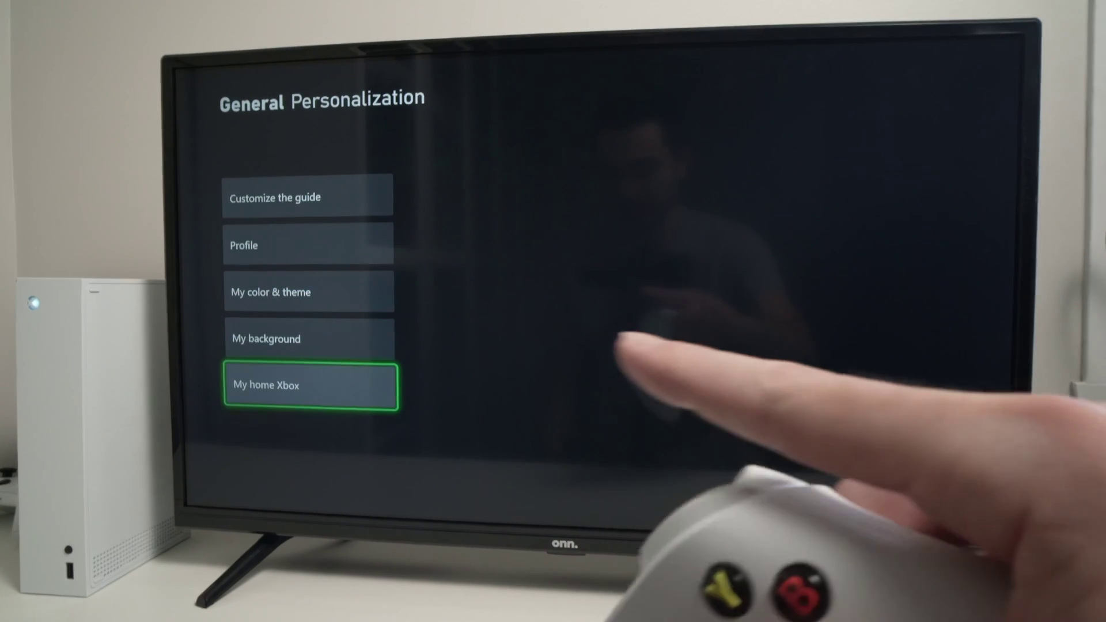
pyautogui.press('Return')
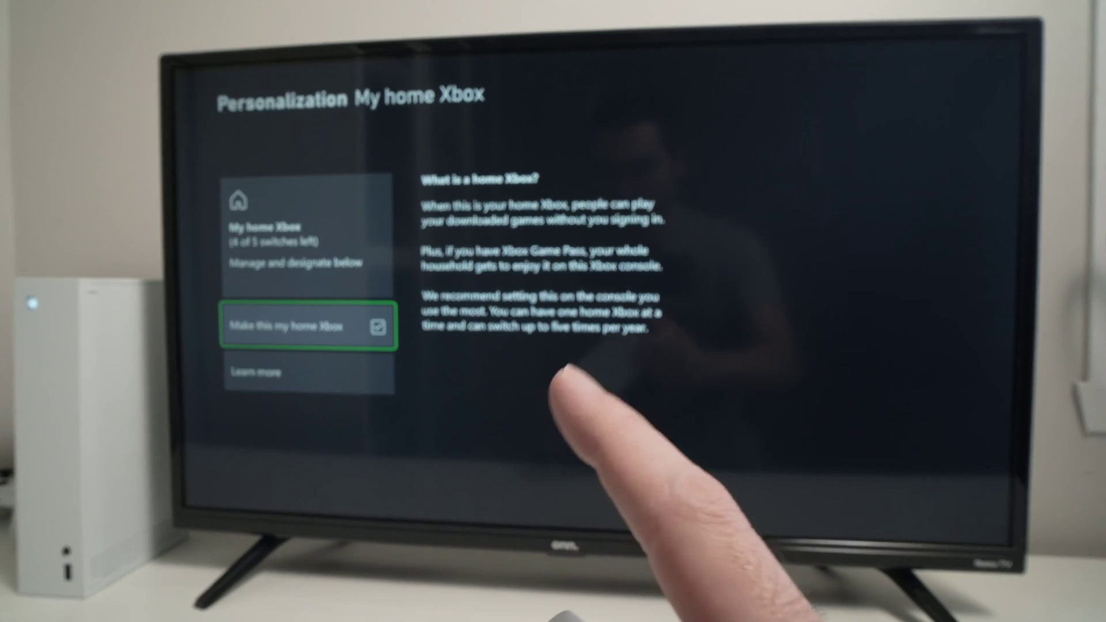
# In General > Network settings choose Go offline, then back out to Home.
pyautogui.press('Escape')
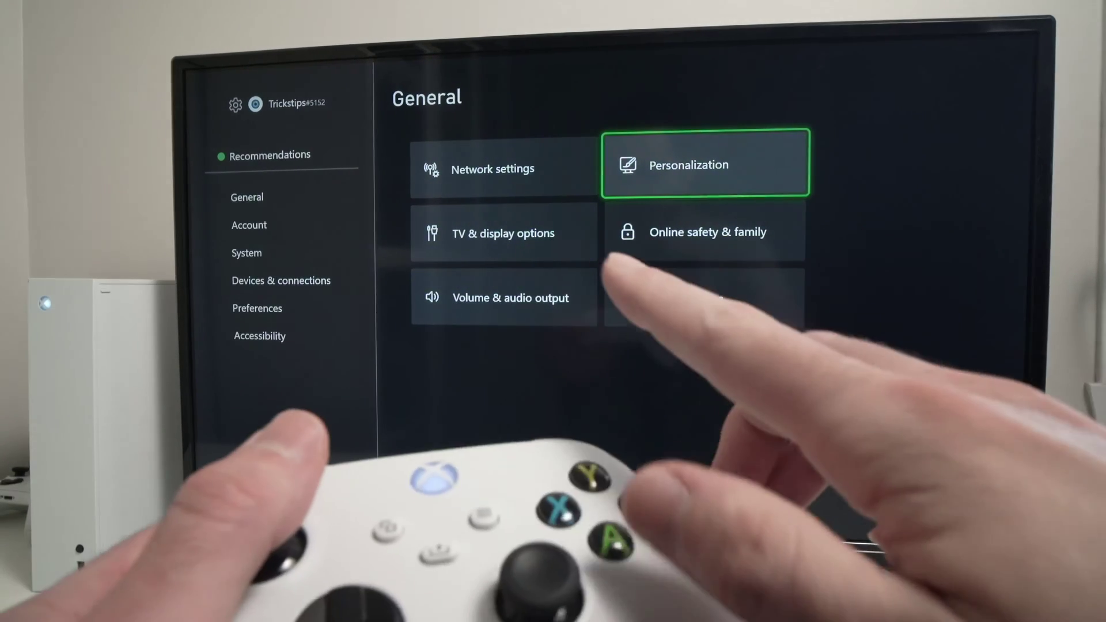
pyautogui.press('Left')
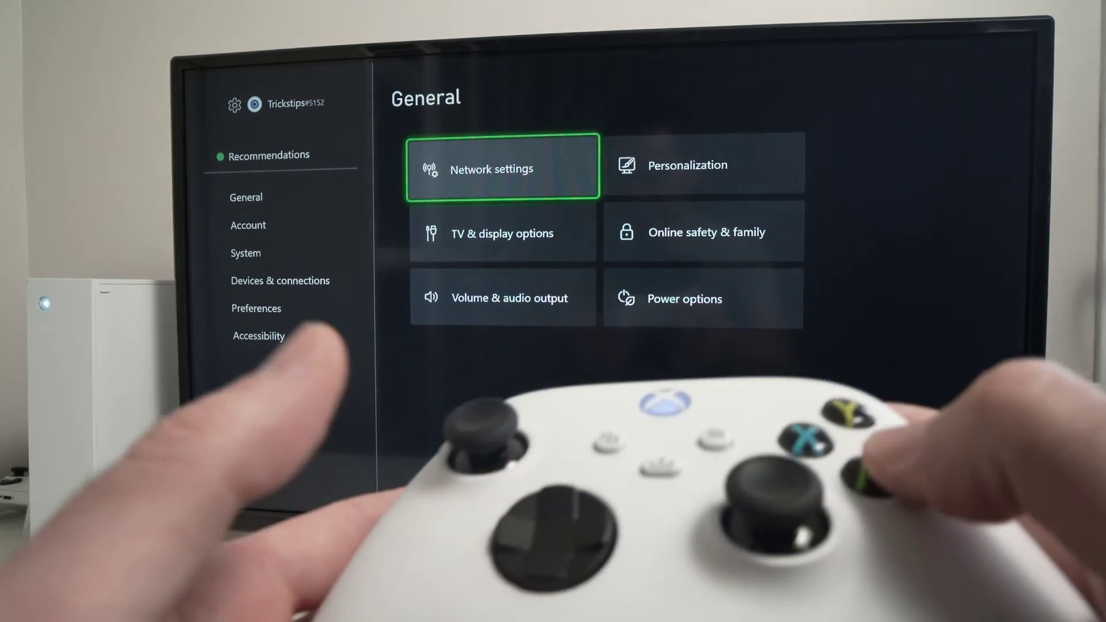
pyautogui.press('Return')
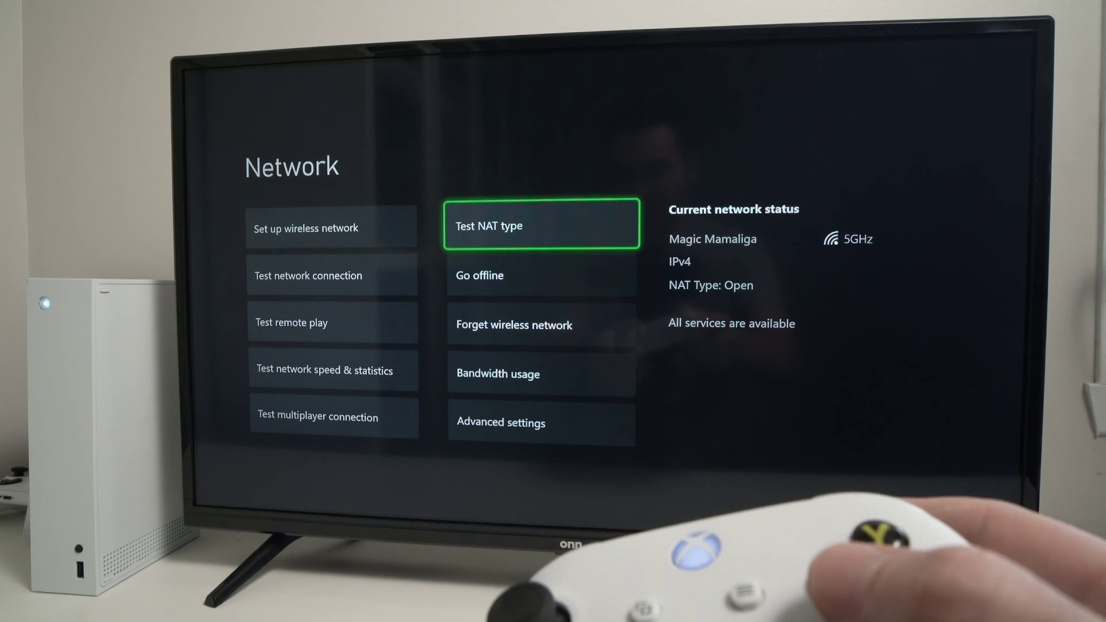
pyautogui.press('Down')
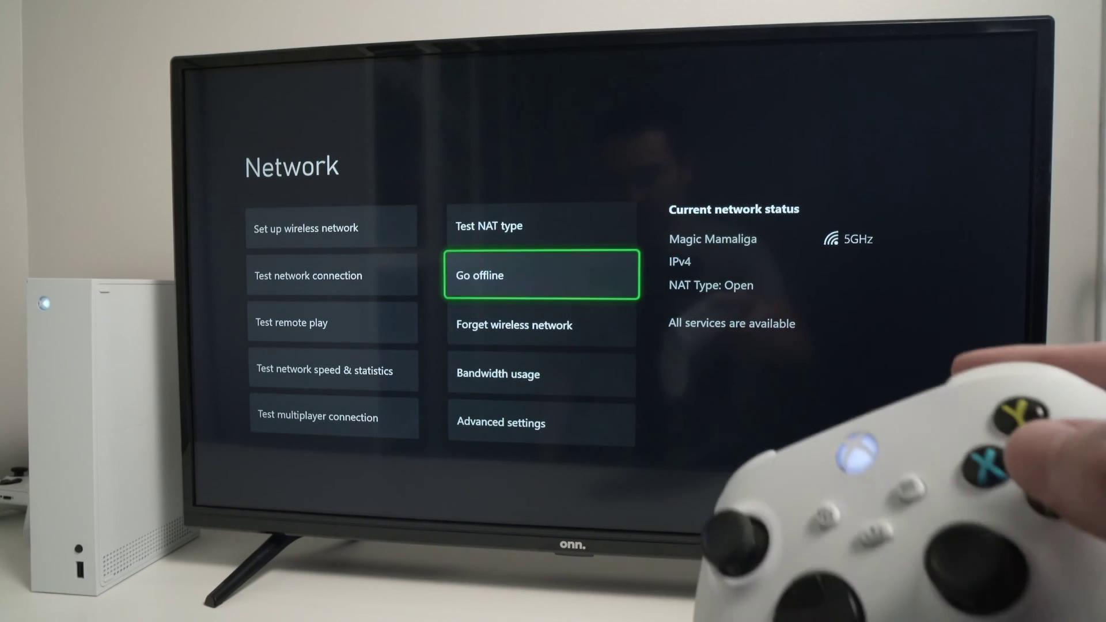
pyautogui.press('Return')
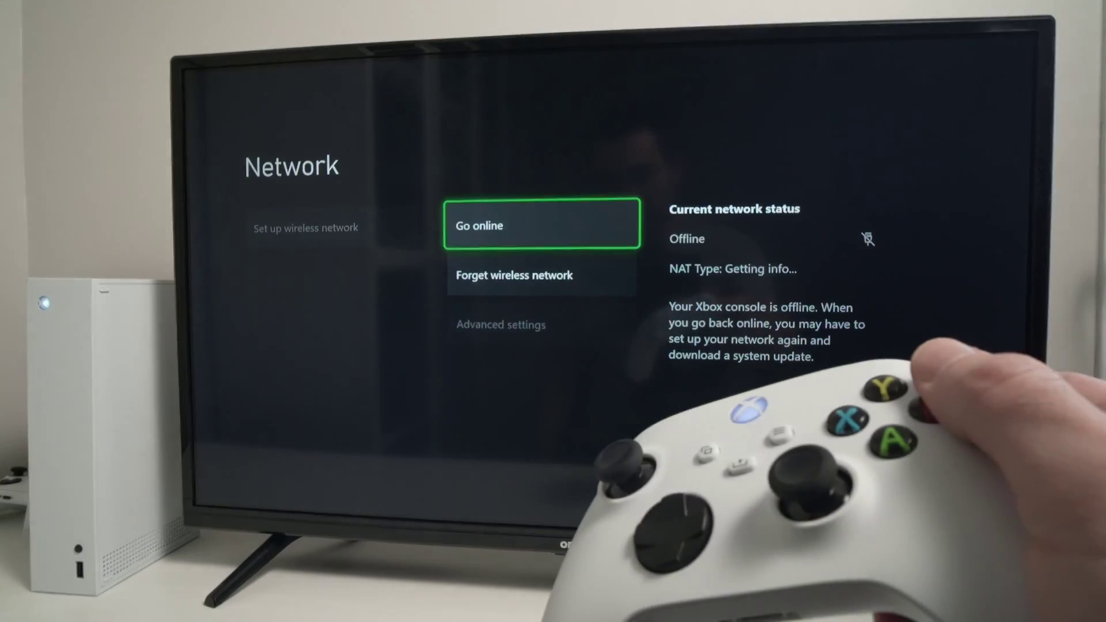
pyautogui.press('Escape')
pyautogui.press('Escape')
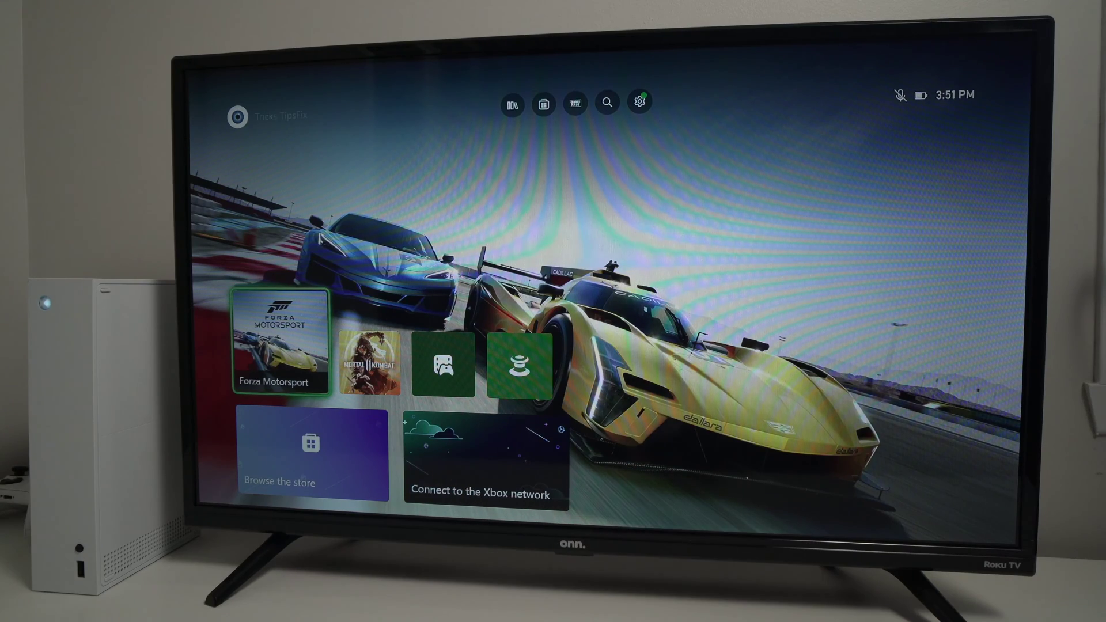
# From the guide's Power menu, choose Restart console and confirm RESTART.
pyautogui.press('super')
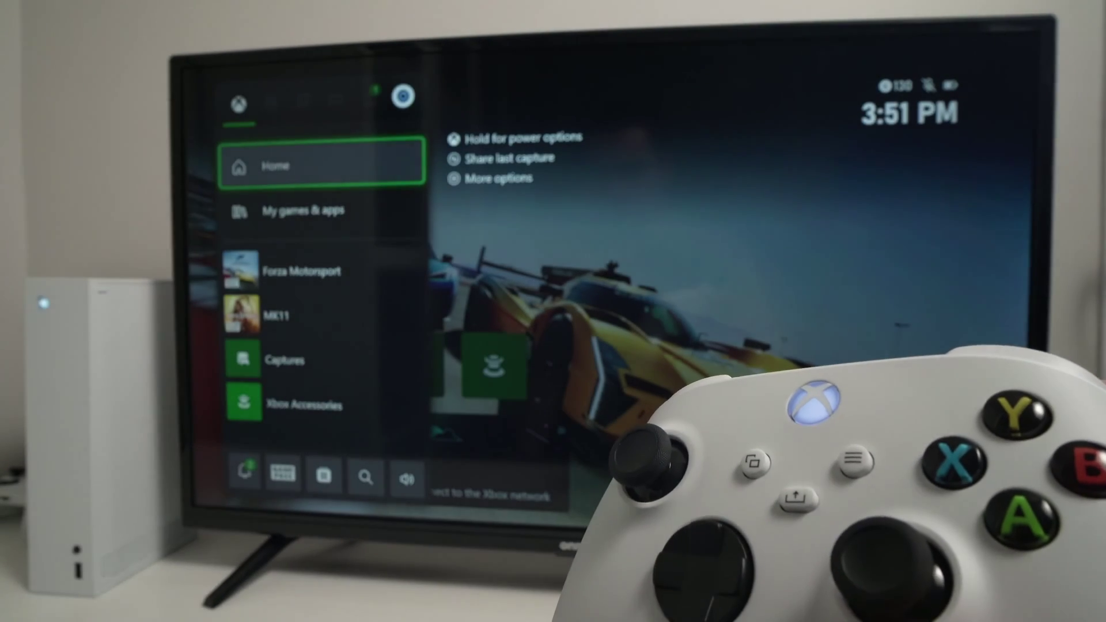
pyautogui.press('Left')
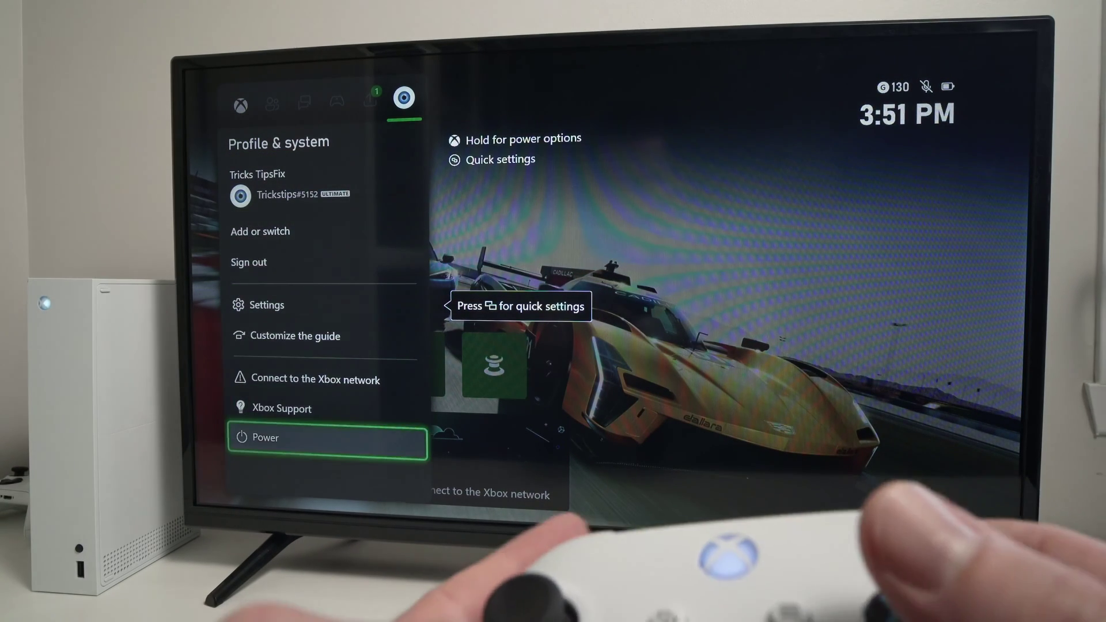
pyautogui.press('Return')
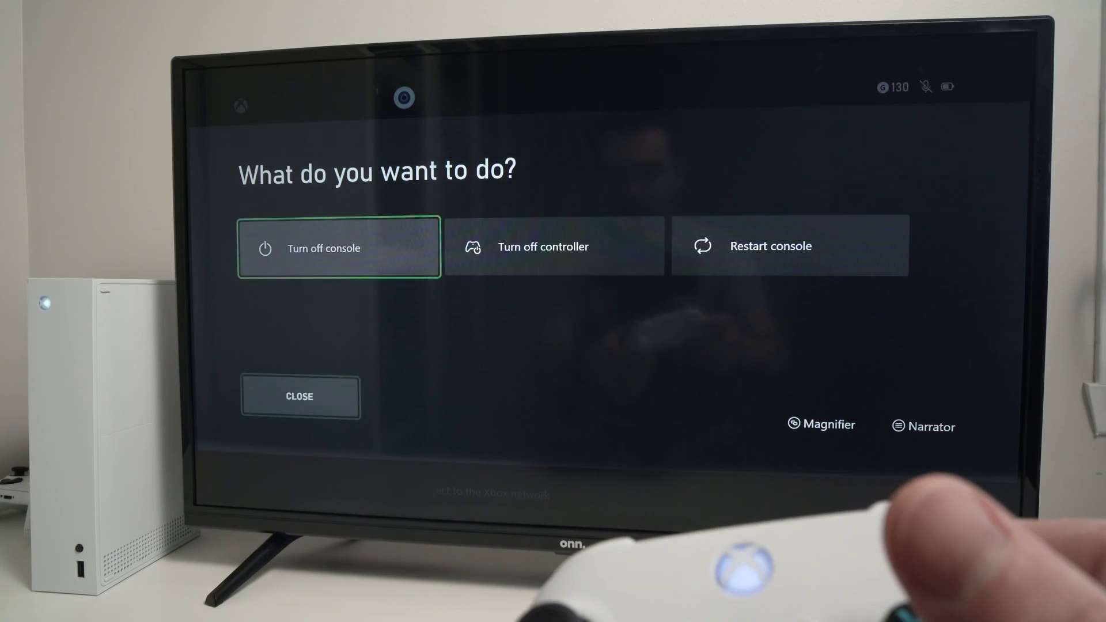
pyautogui.press('Right')
pyautogui.press('Right')
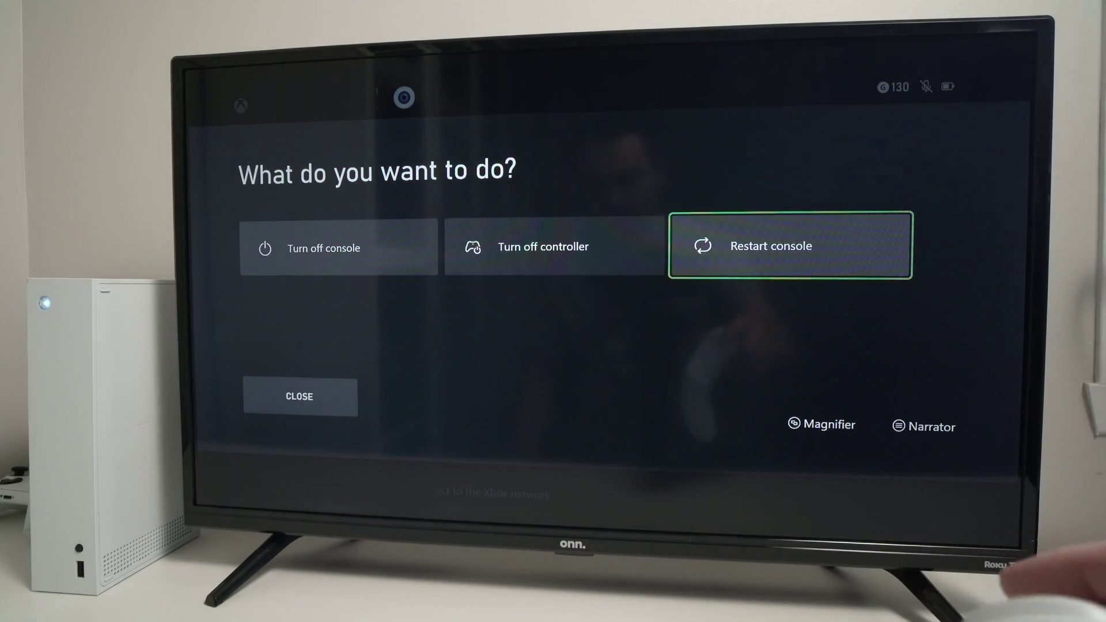
pyautogui.press('Return')
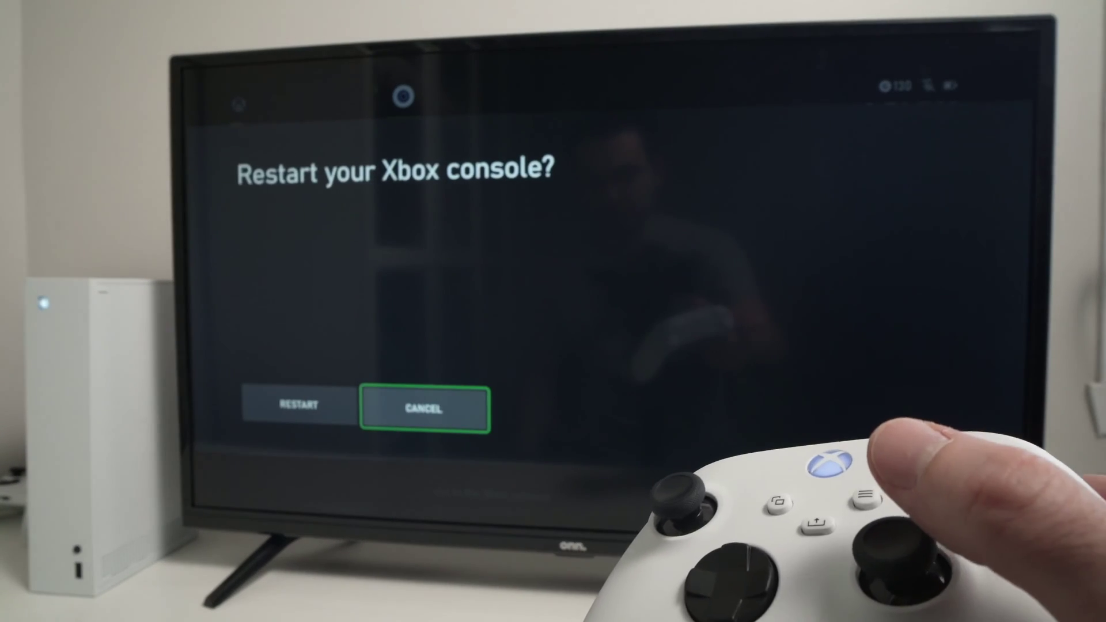
pyautogui.press('Left')
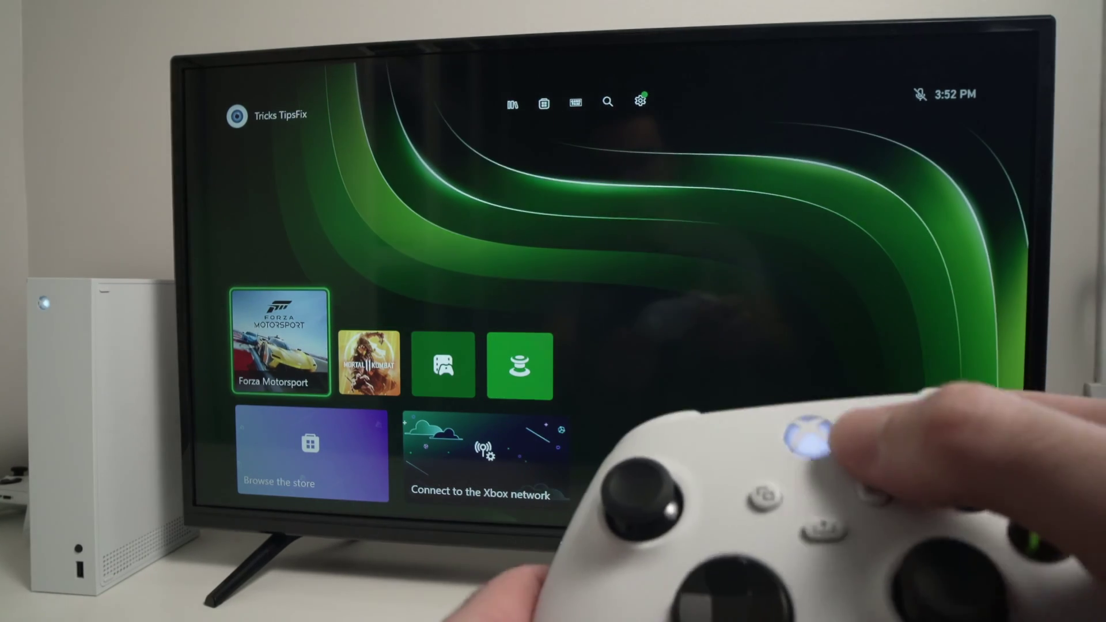
# Reopen Settings from the guide and move to the Time tile under System.
pyautogui.press('super')
pyautogui.press('Down')
pyautogui.press('Down')
pyautogui.press('Down')
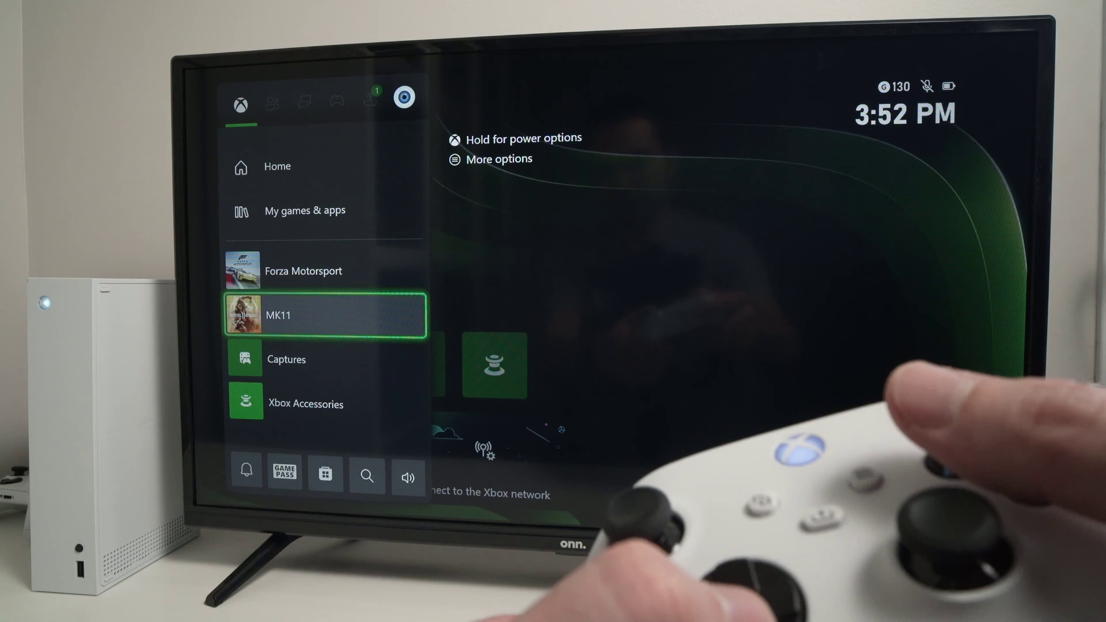
pyautogui.press('Up')
pyautogui.press('Up')
pyautogui.press('pageup')
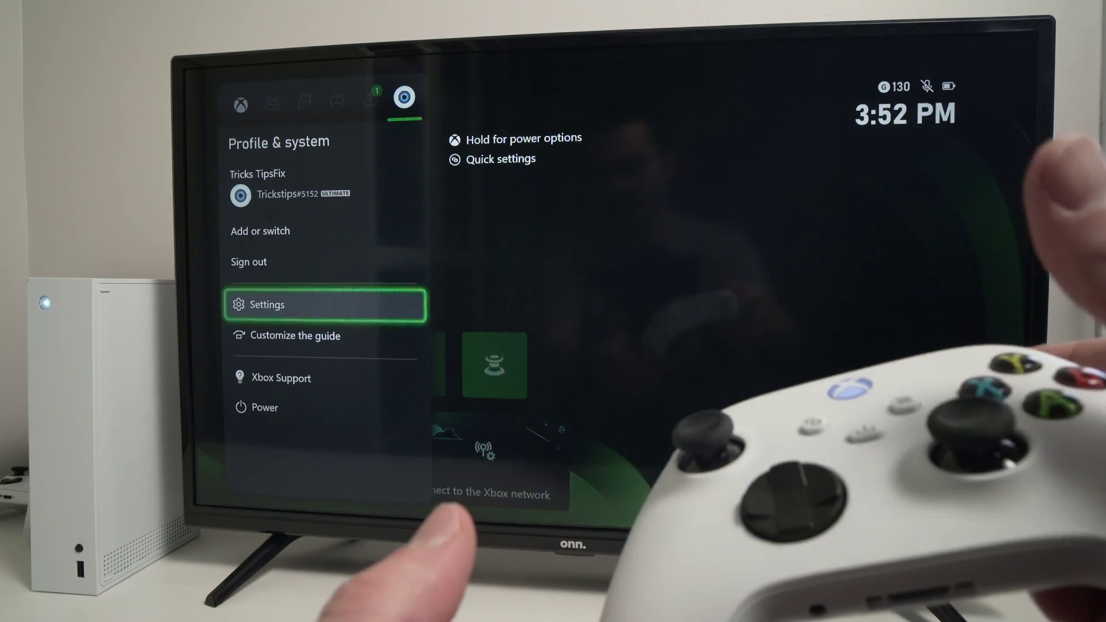
pyautogui.press('Return')
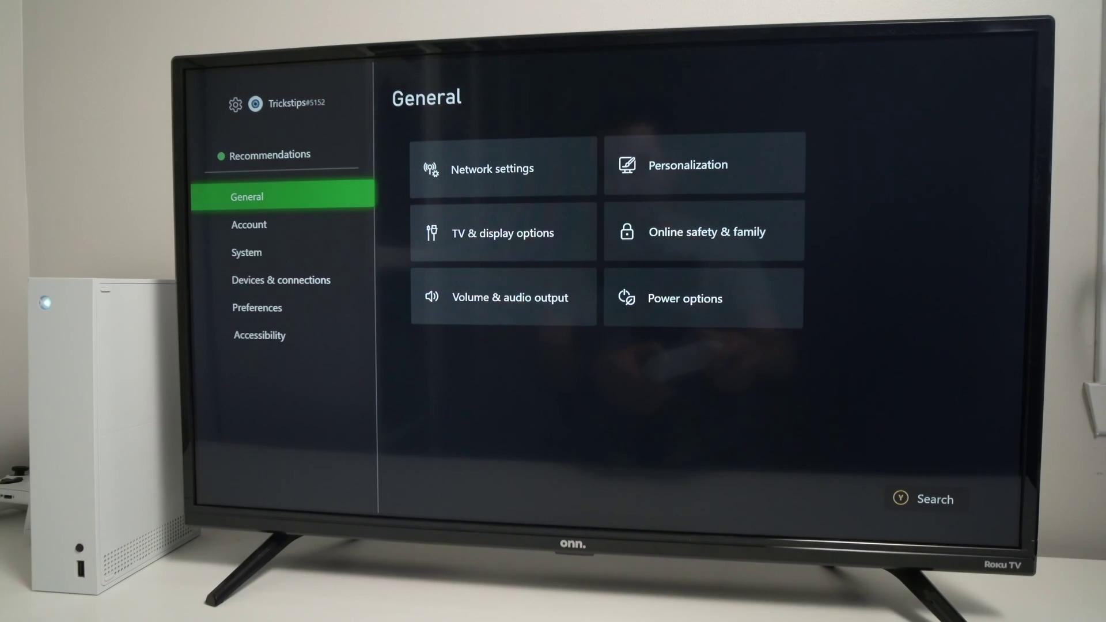
pyautogui.press('Down')
pyautogui.press('Down')
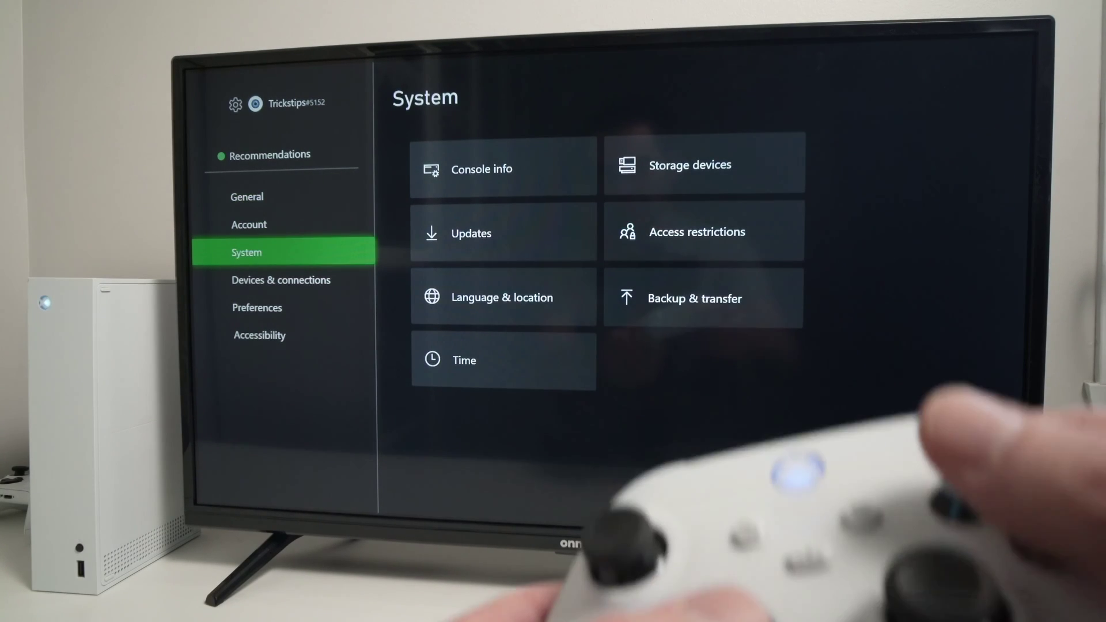
pyautogui.press('Right')
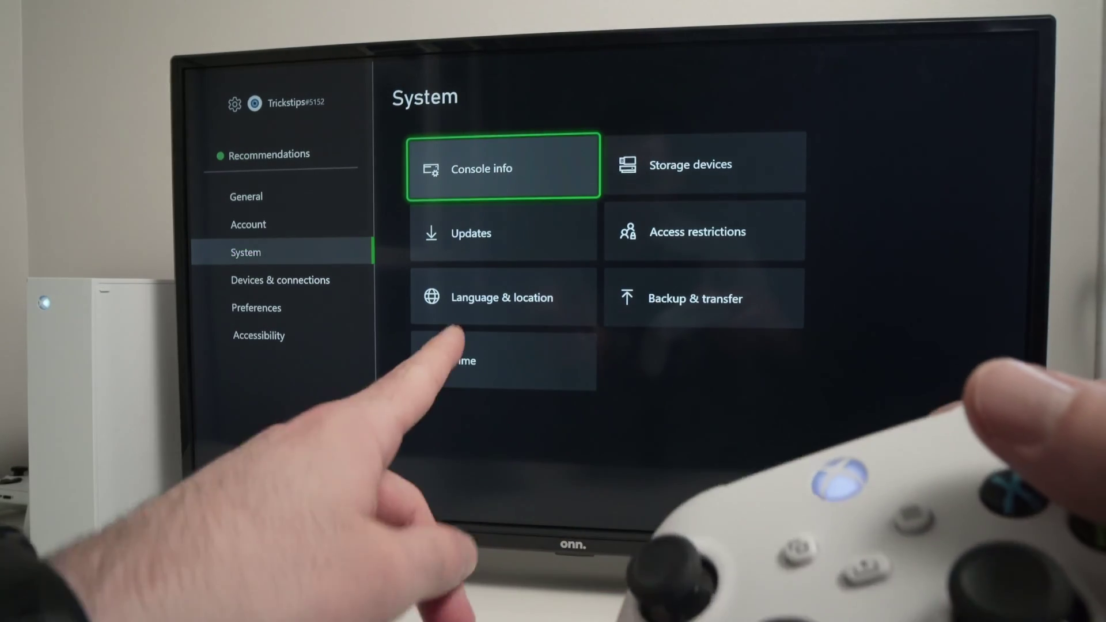
pyautogui.press('Down')
pyautogui.press('Down')
pyautogui.press('Down')
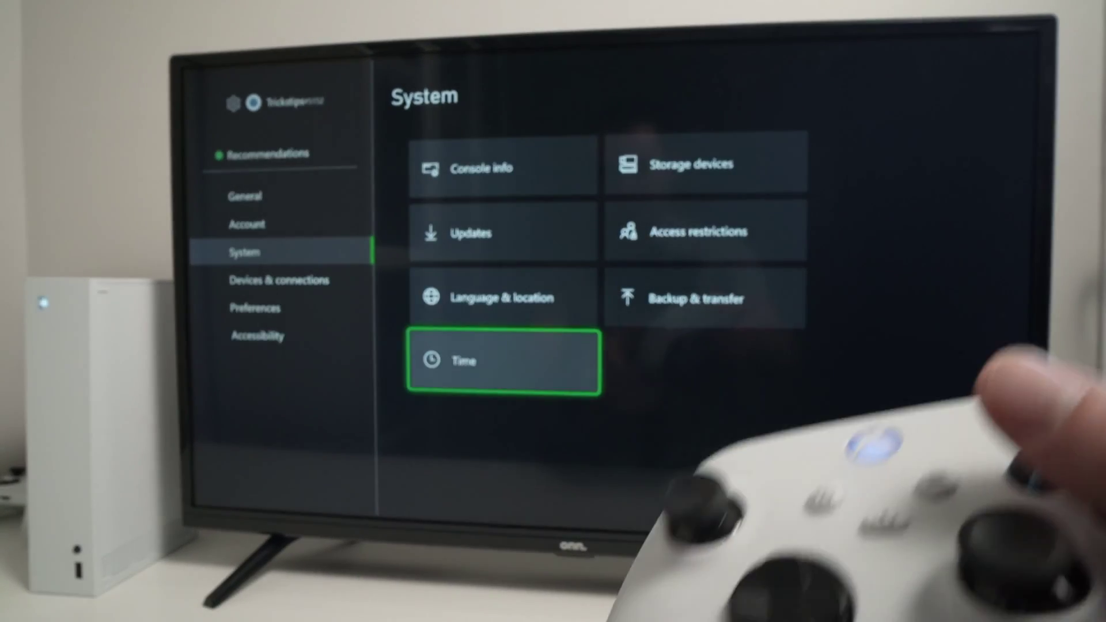
# Enter the Time page and review the time picker, keeping 3:52 PM.
pyautogui.press('Return')
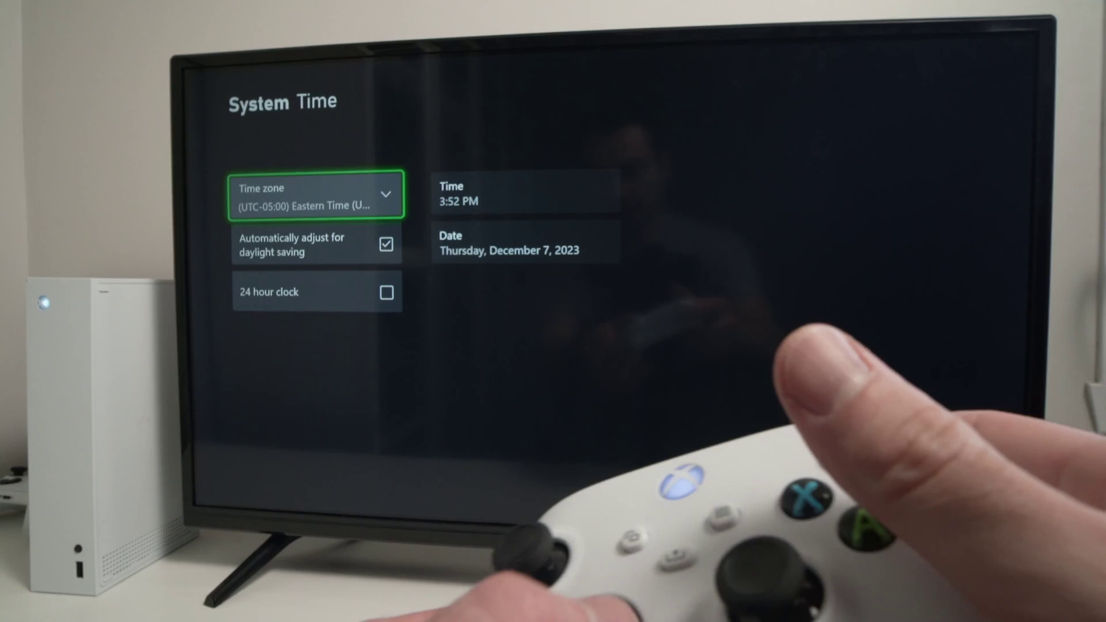
pyautogui.press('Right')
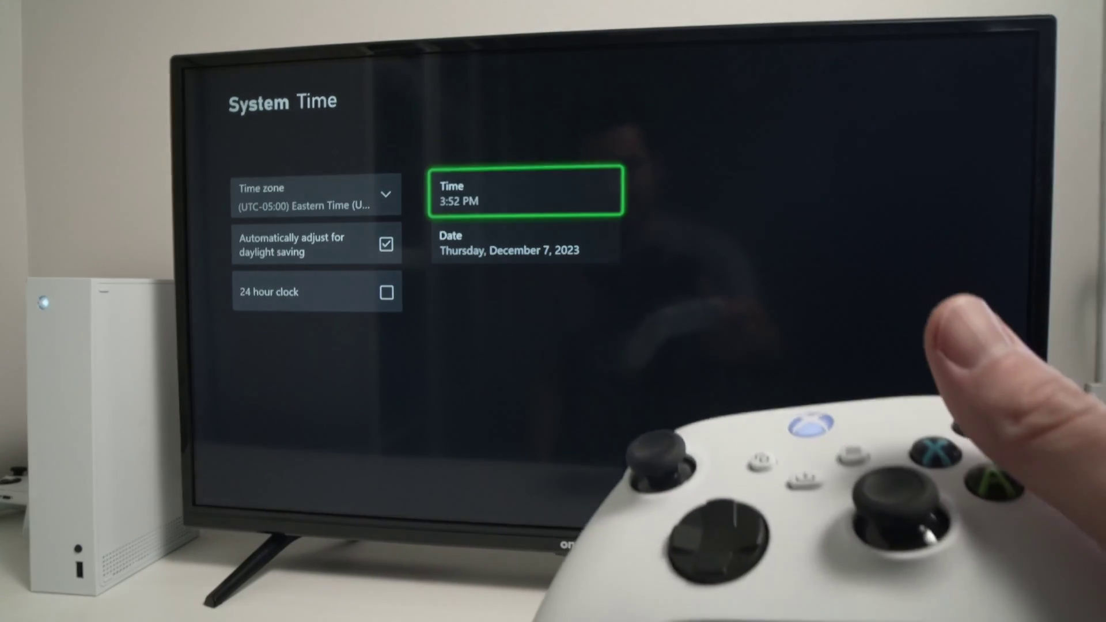
pyautogui.press('Return')
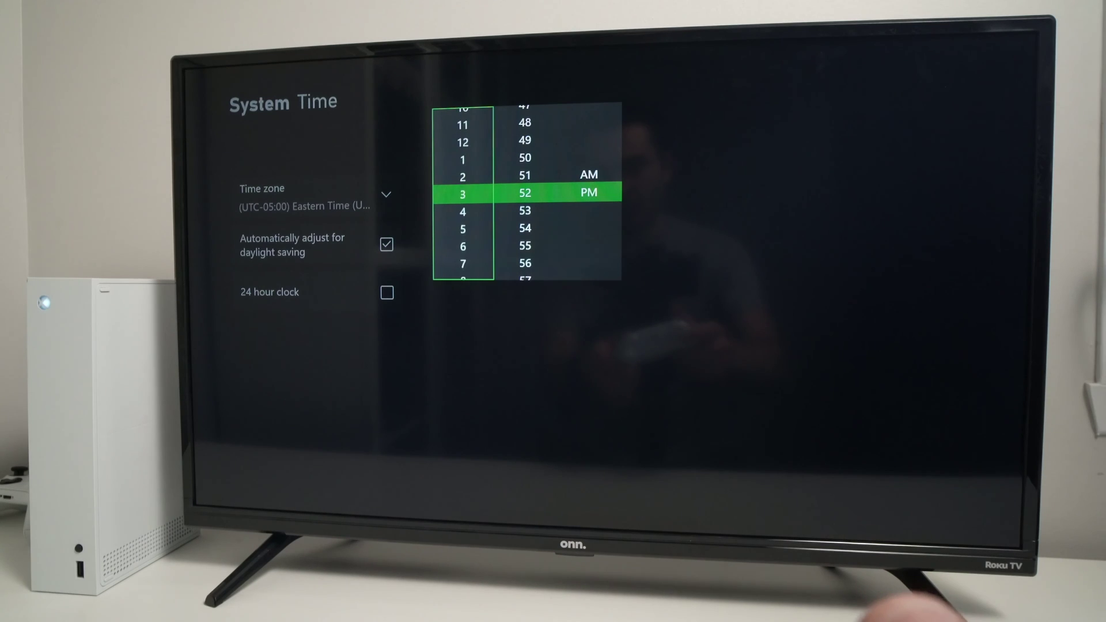
pyautogui.press('Return')
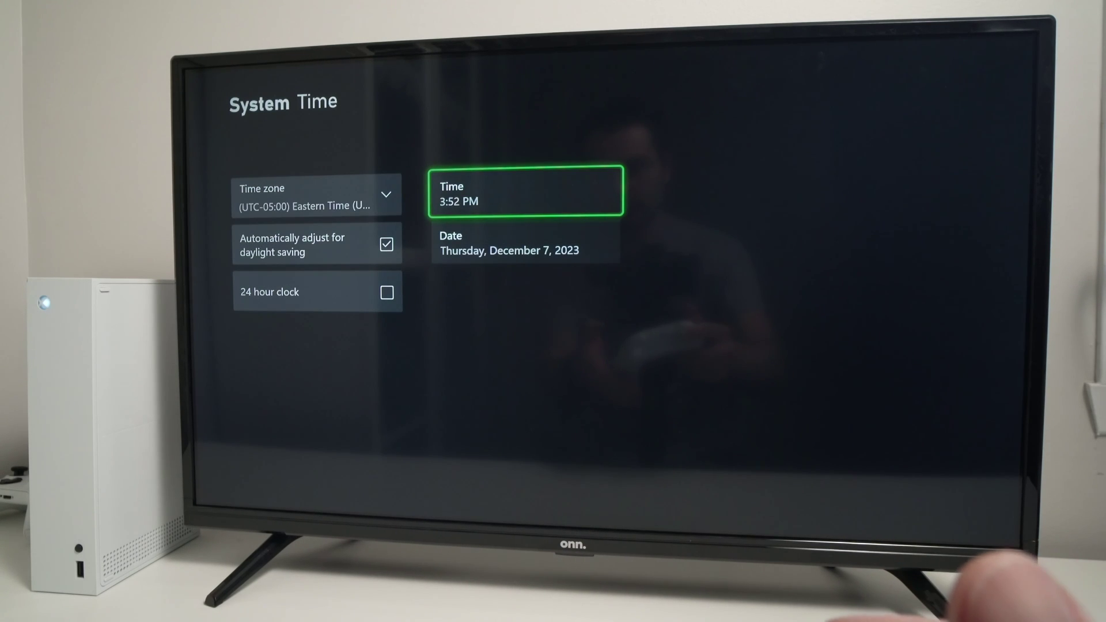
# Change the date's month to August, confirming Monday, August 7, 2023, and back out.
pyautogui.press('Down')
pyautogui.press('Return')
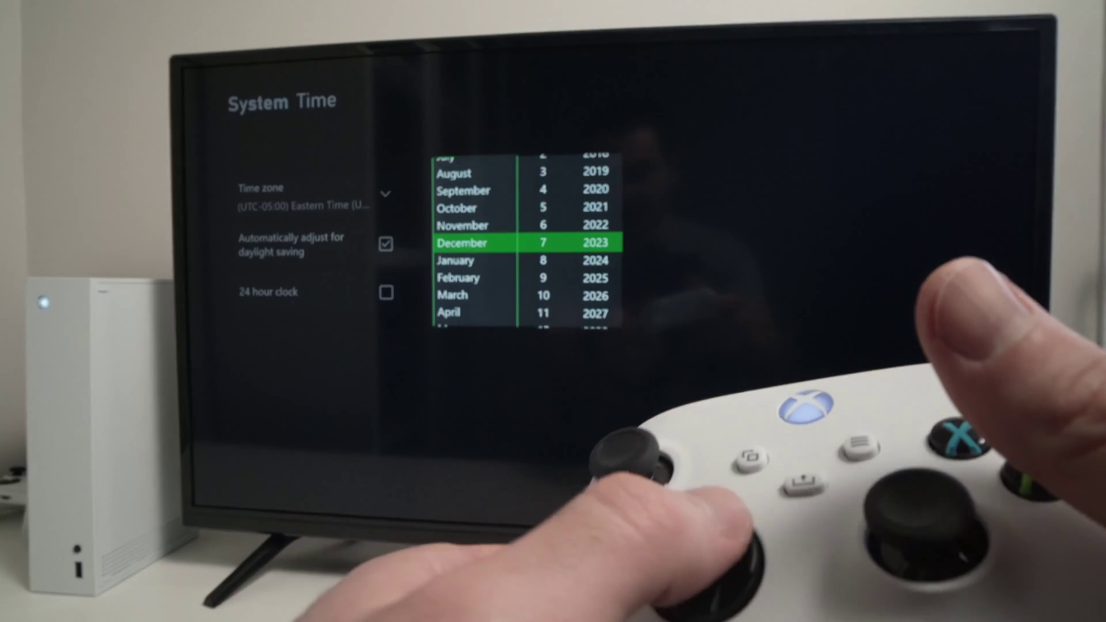
pyautogui.press('Down')
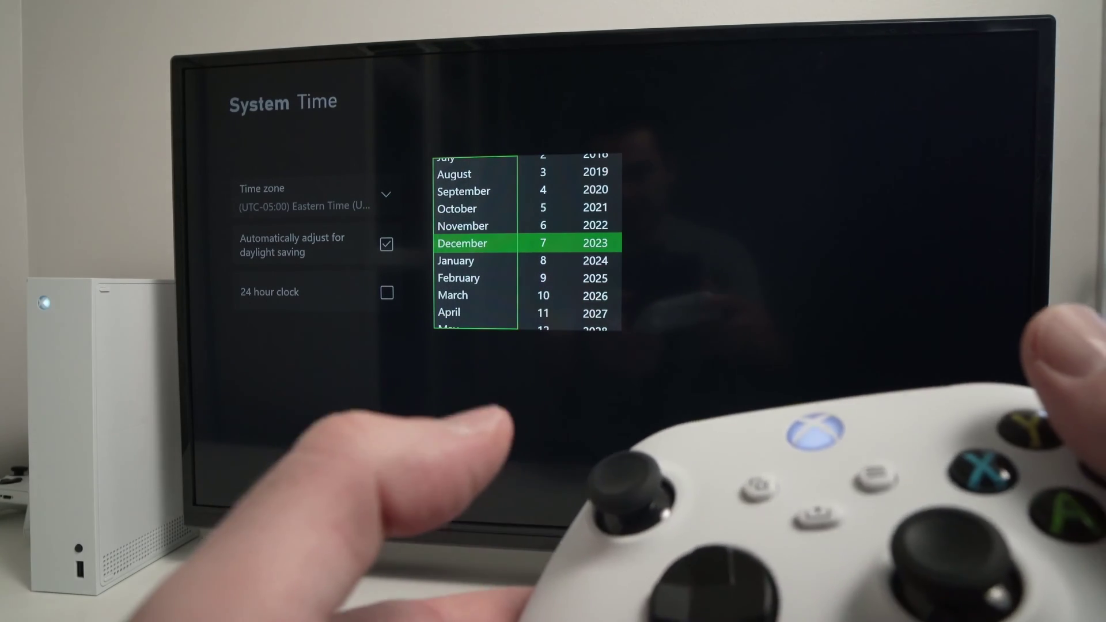
pyautogui.press('Up')
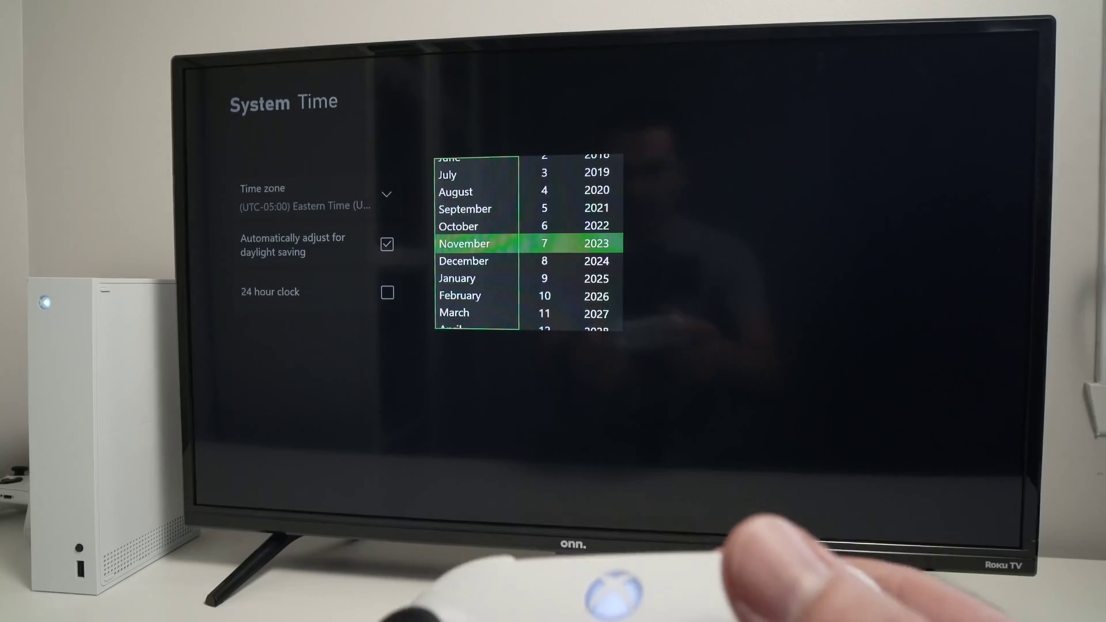
pyautogui.press('Return')
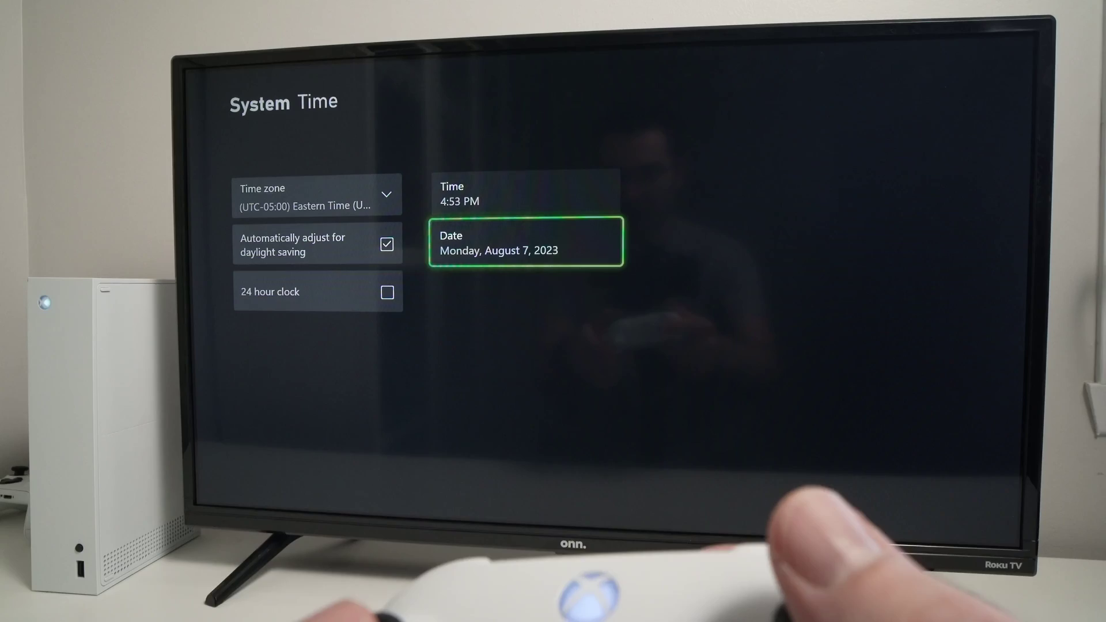
pyautogui.press('Escape')
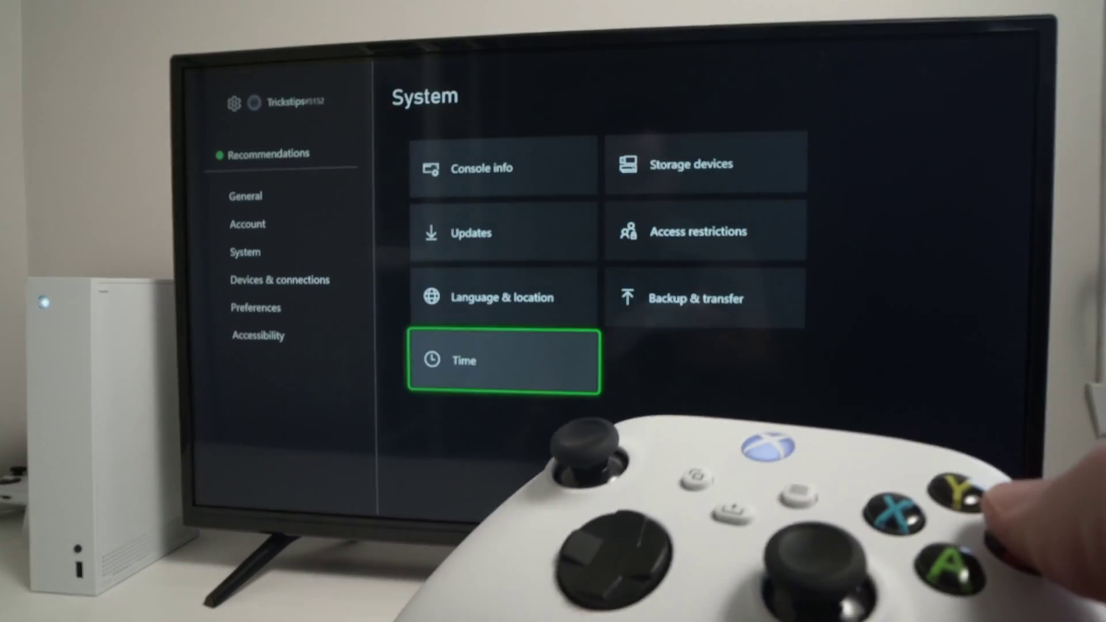
# Exit Settings back to the Home dashboard showing 4:53 PM.
pyautogui.press('Escape')
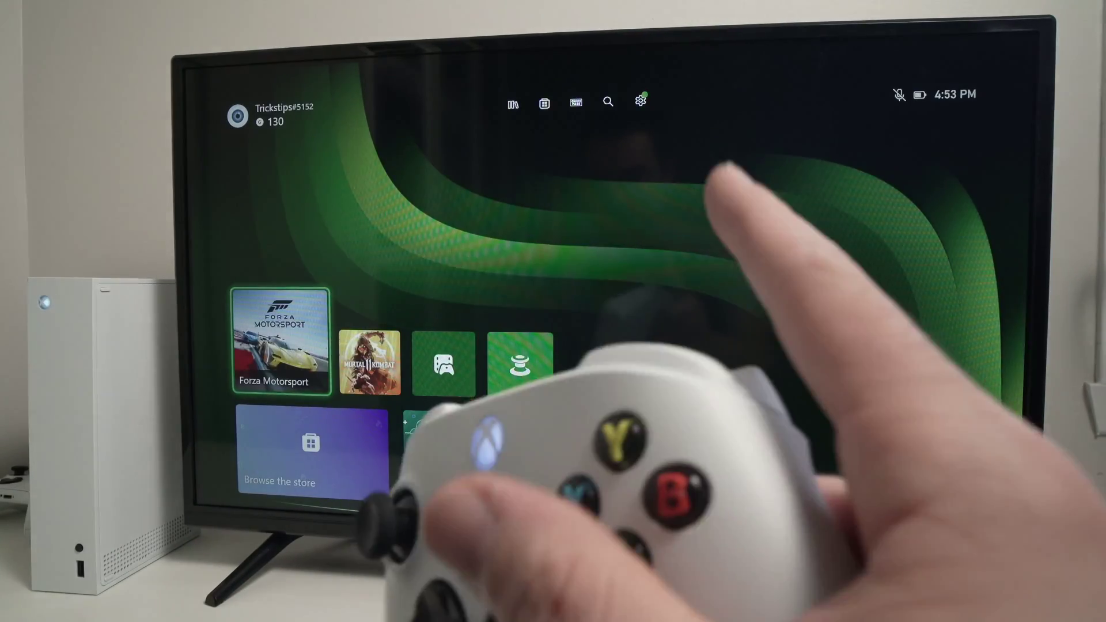